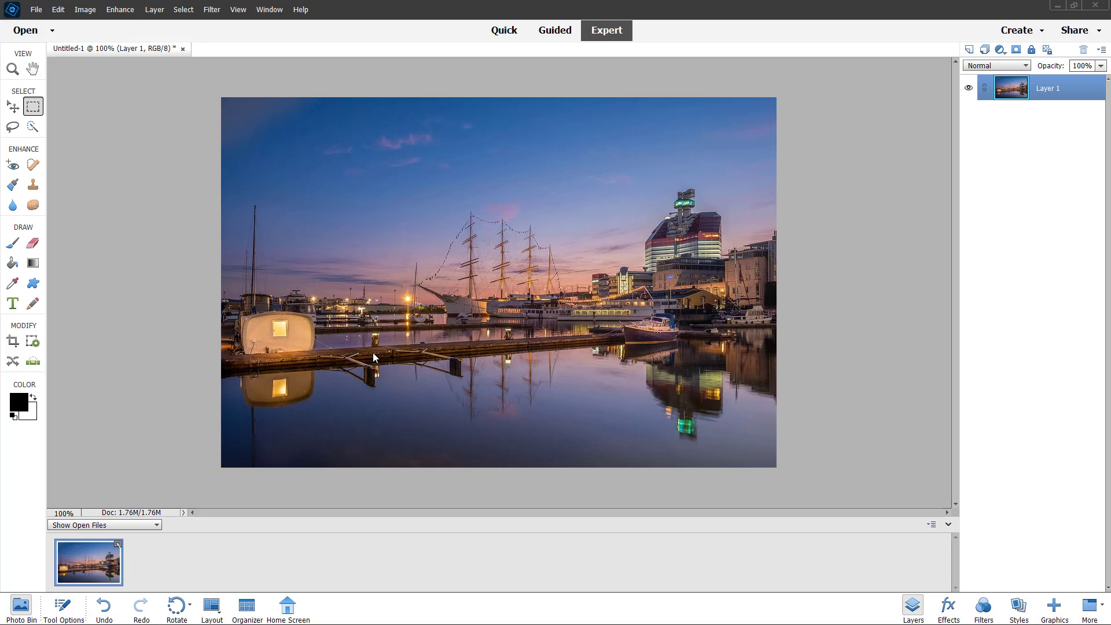
Apply the Diffuse filter to the harbor photo in Anisotropic mode, comparing modes in the preview enlarged to 300%
click(209, 11)
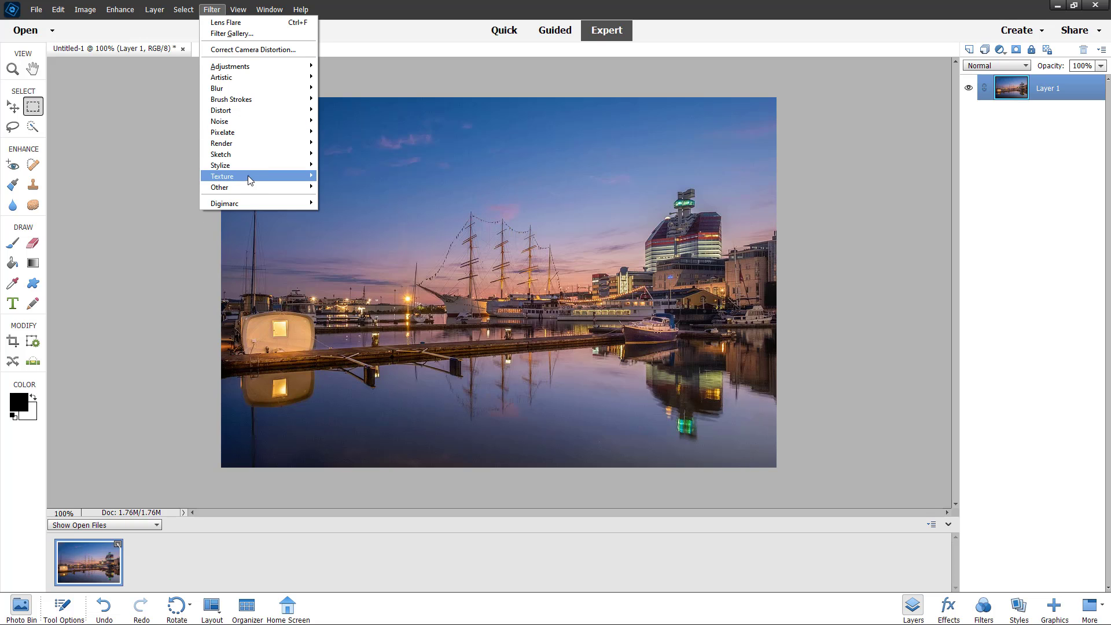
mouse_move(245, 170)
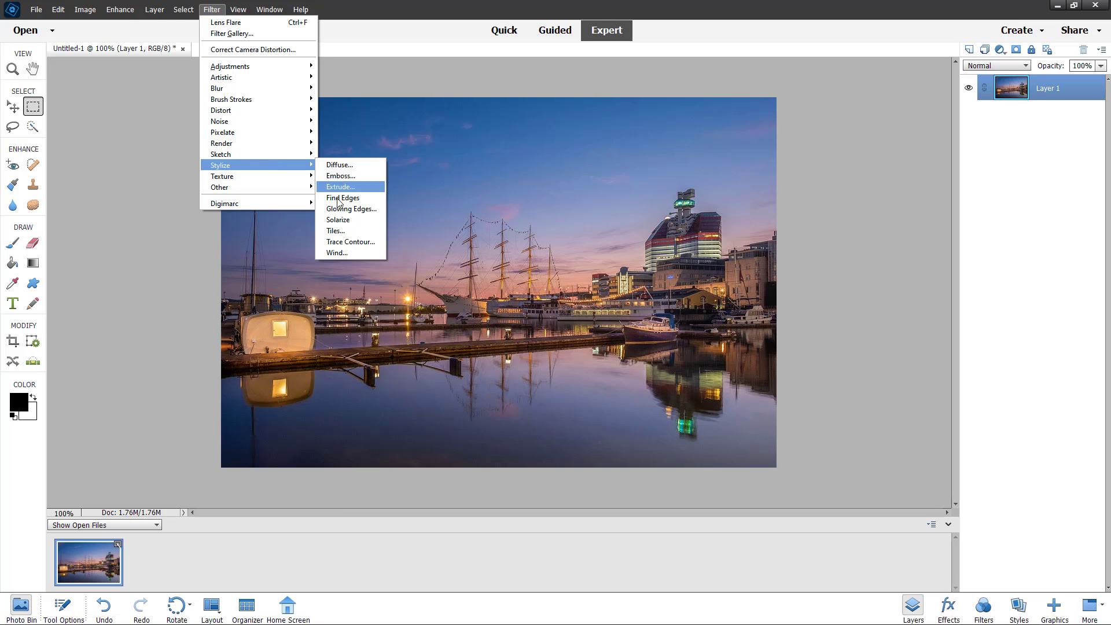
click(344, 167)
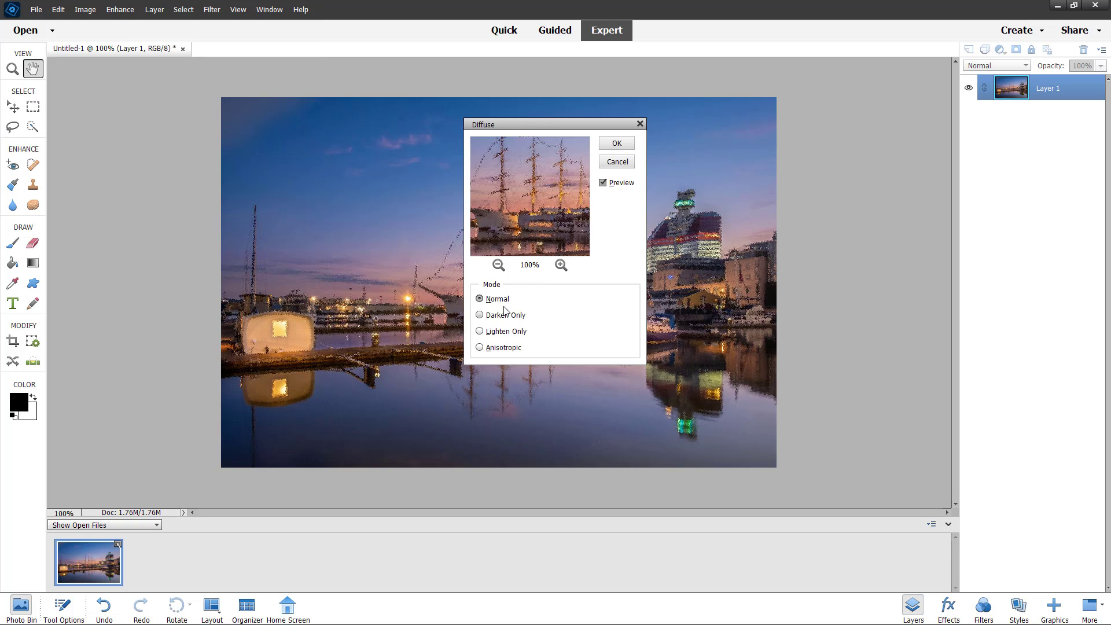
click(560, 265)
click(560, 264)
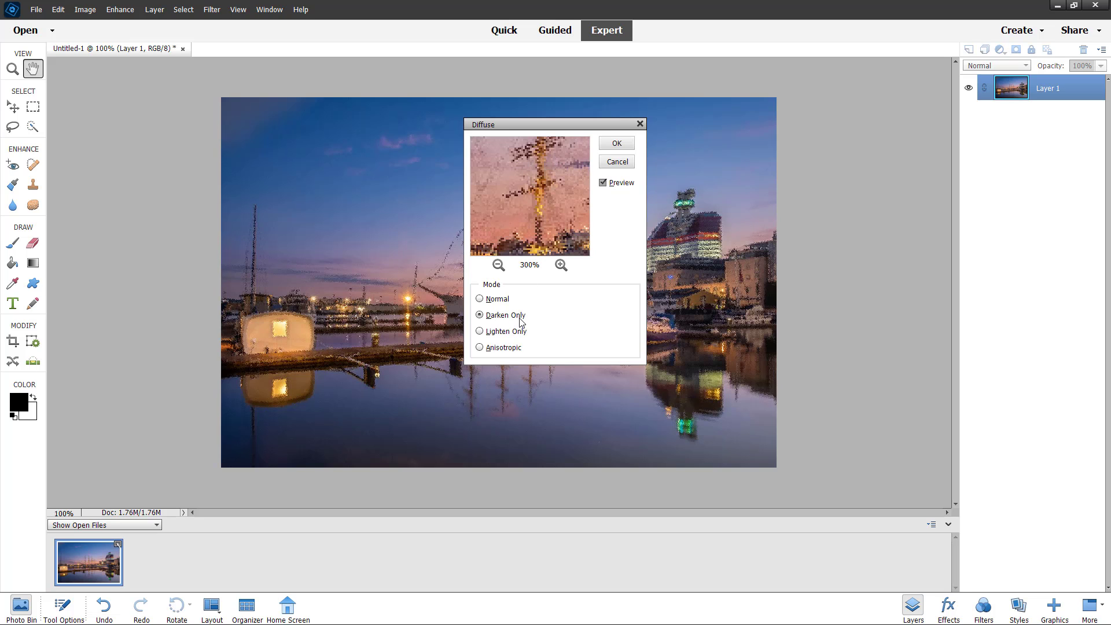
click(516, 336)
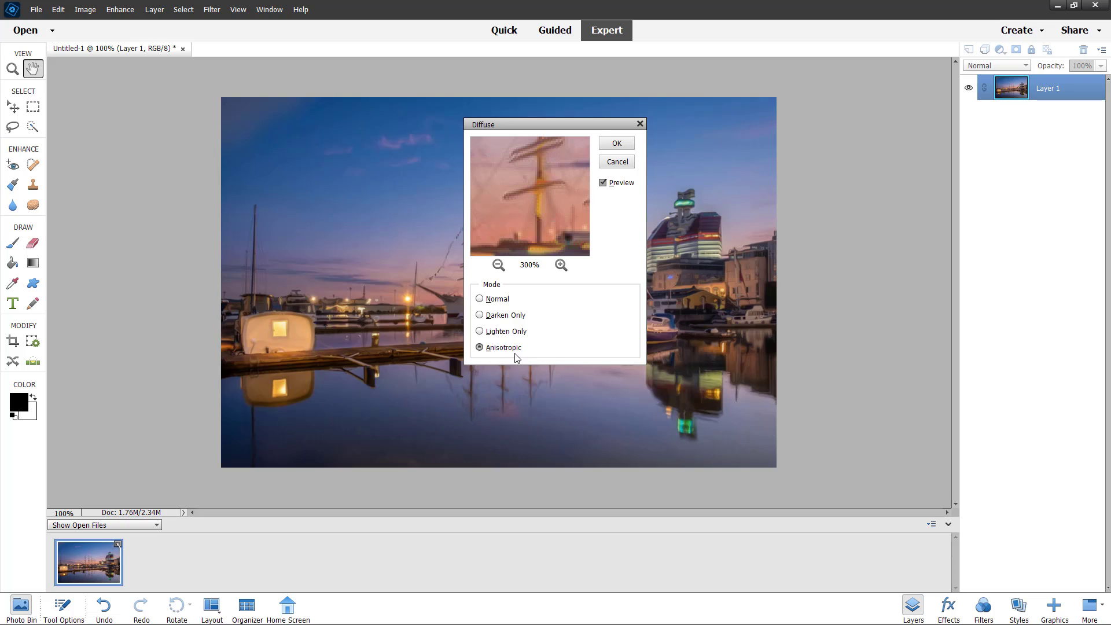
click(501, 315)
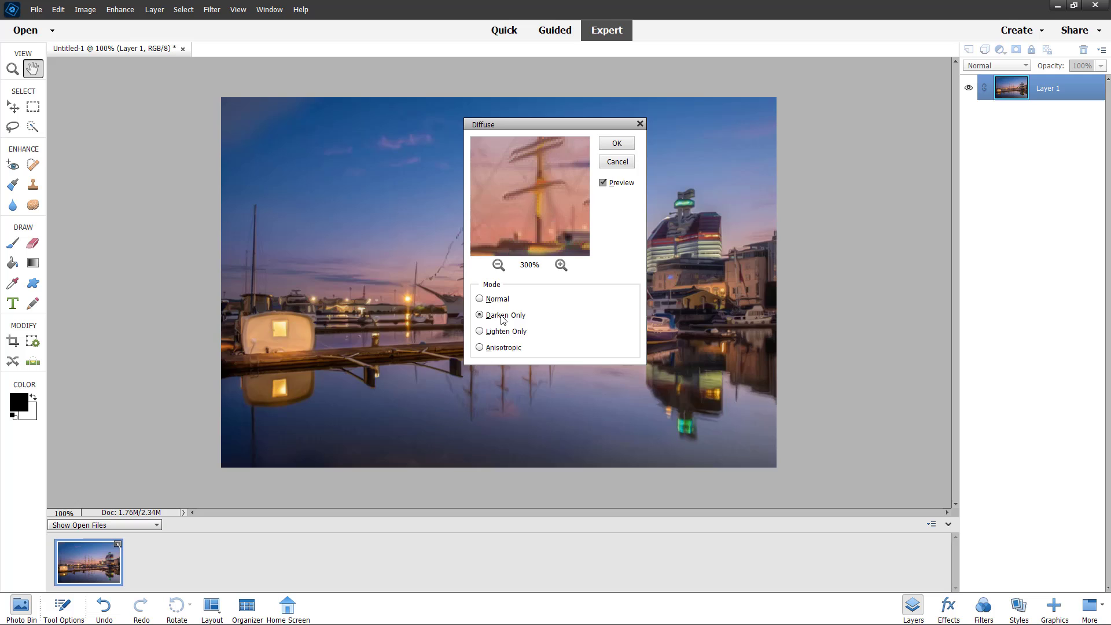
click(507, 347)
click(616, 144)
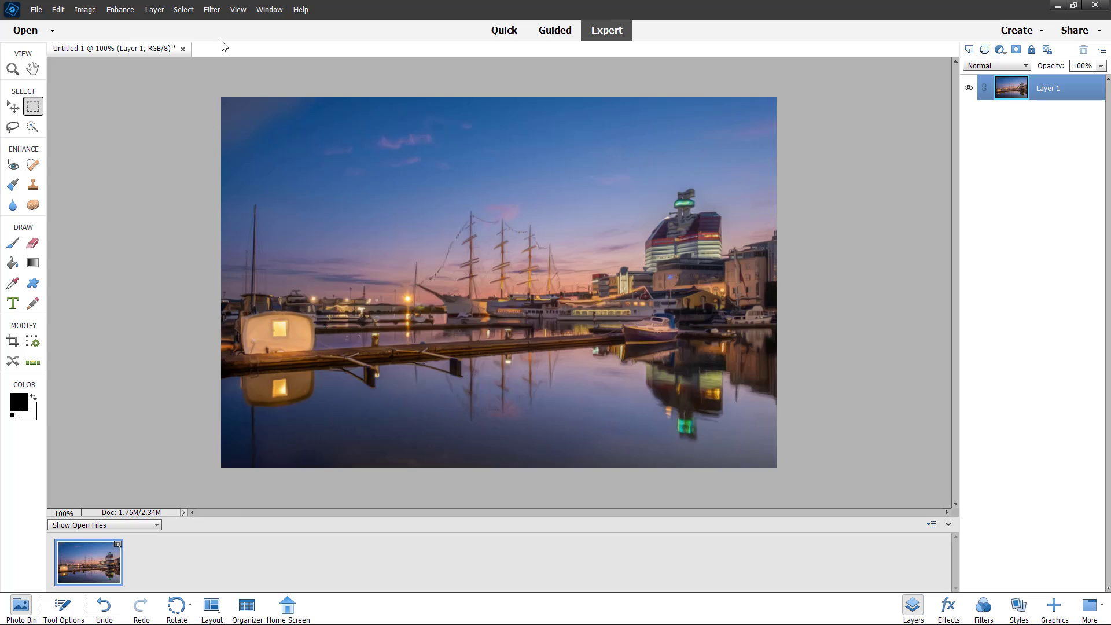
Preview the Emboss filter on the photo with a height of 53 pixels and an amount of 169%, and discard it
click(213, 10)
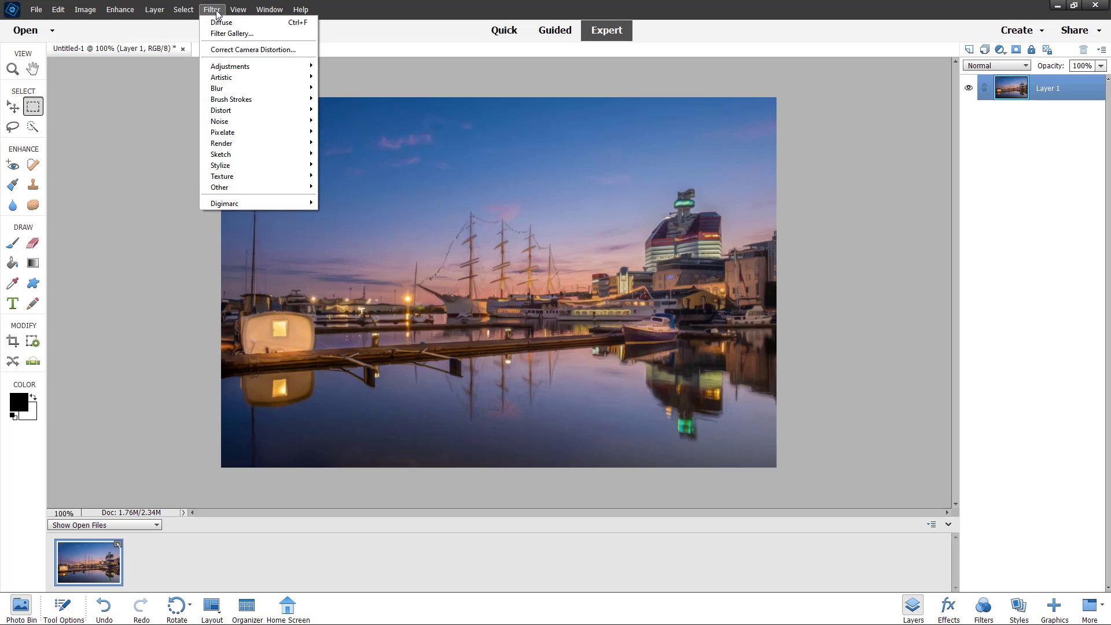
click(330, 178)
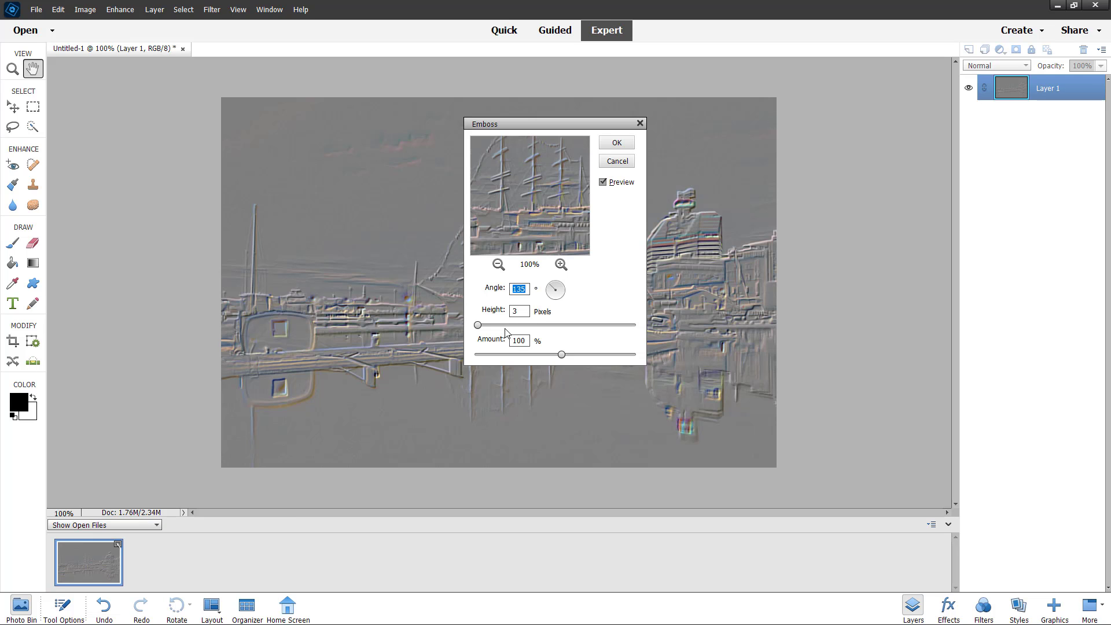
drag(505, 328, 591, 356)
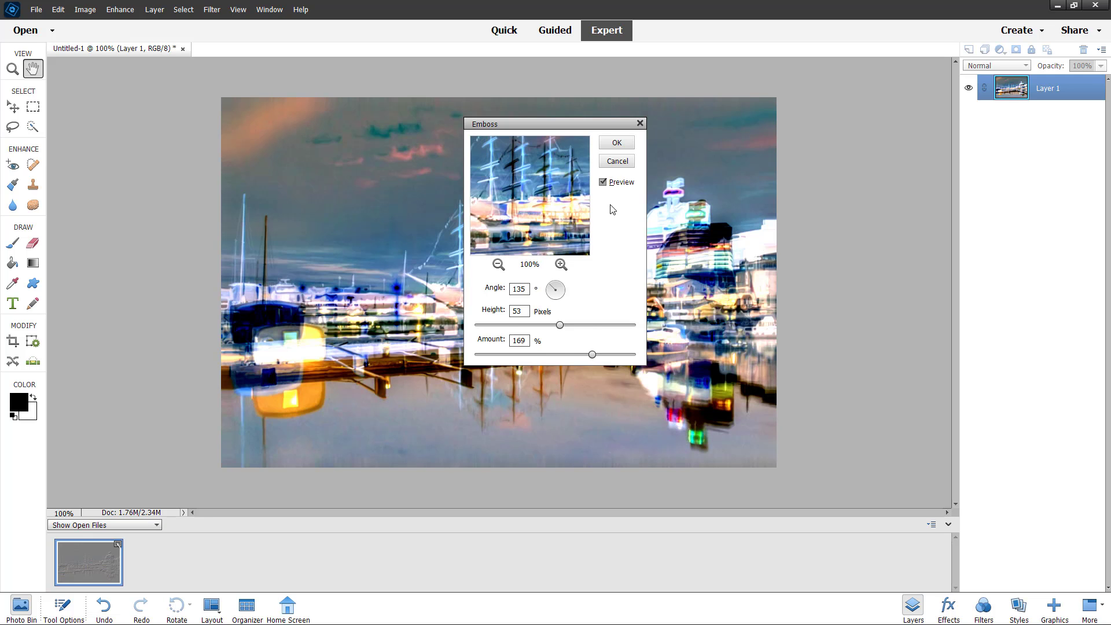
click(617, 161)
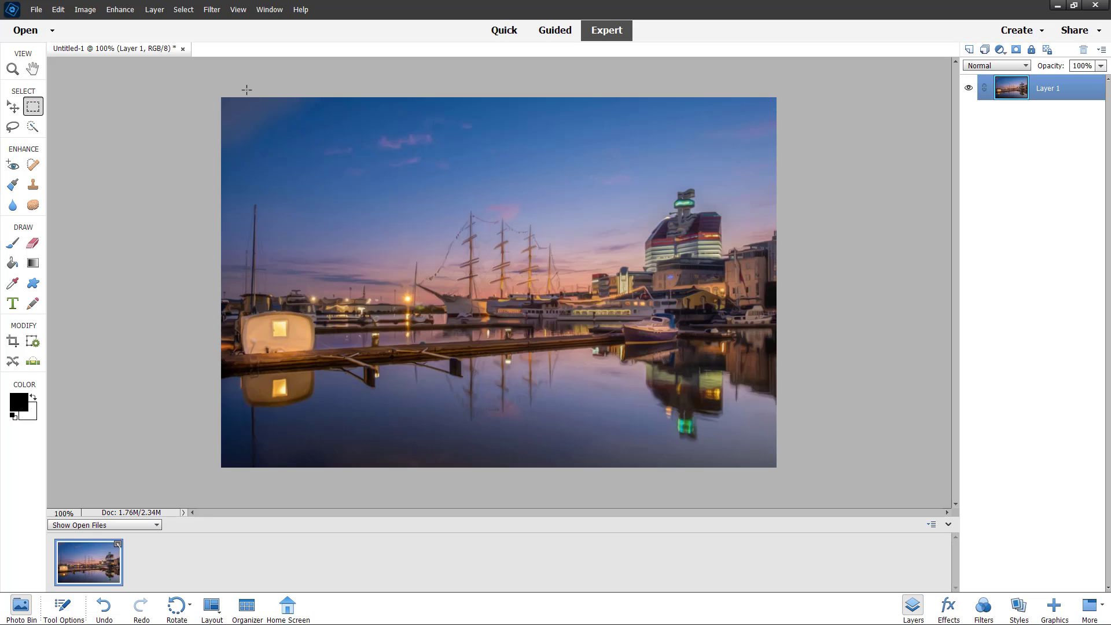
Try the Extrude filter on the photo with Blocks type and Level-based depth, and undo it
click(211, 9)
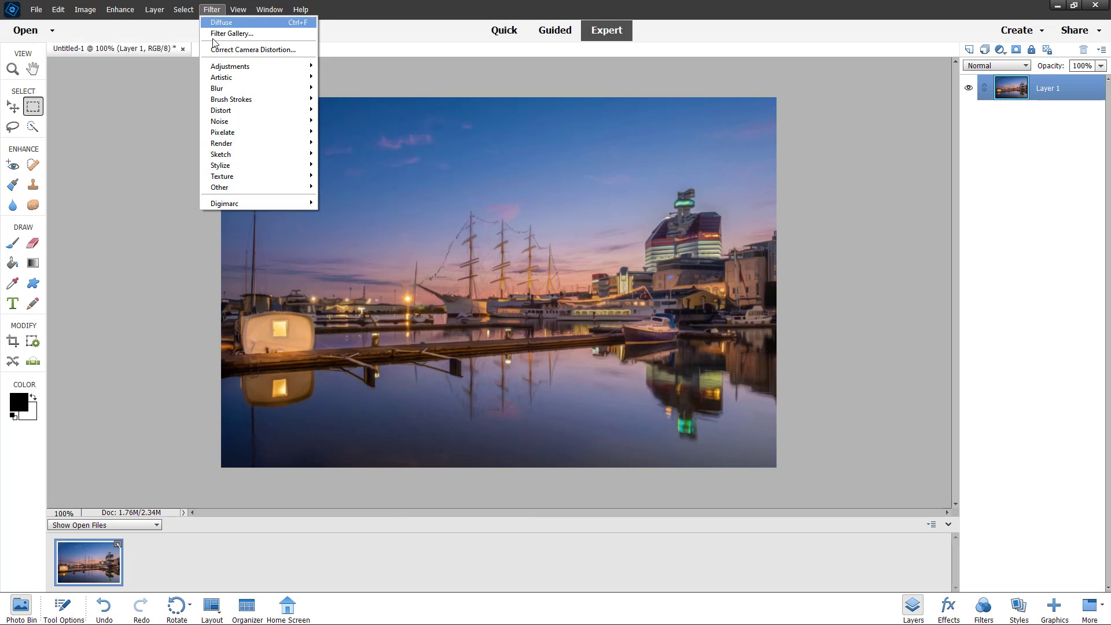
mouse_move(249, 166)
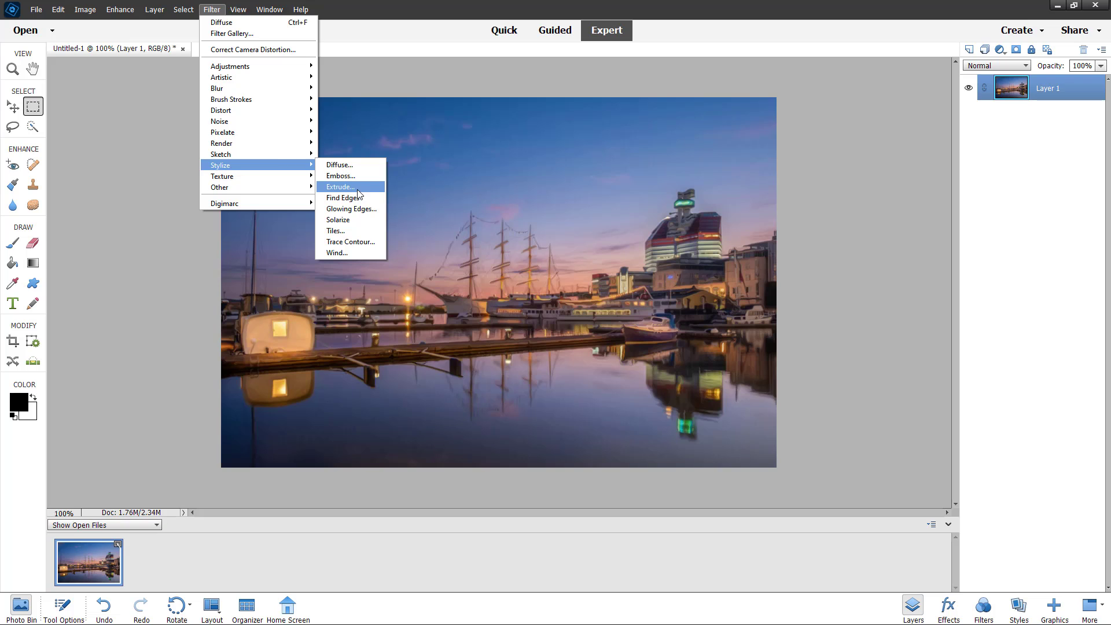
click(341, 187)
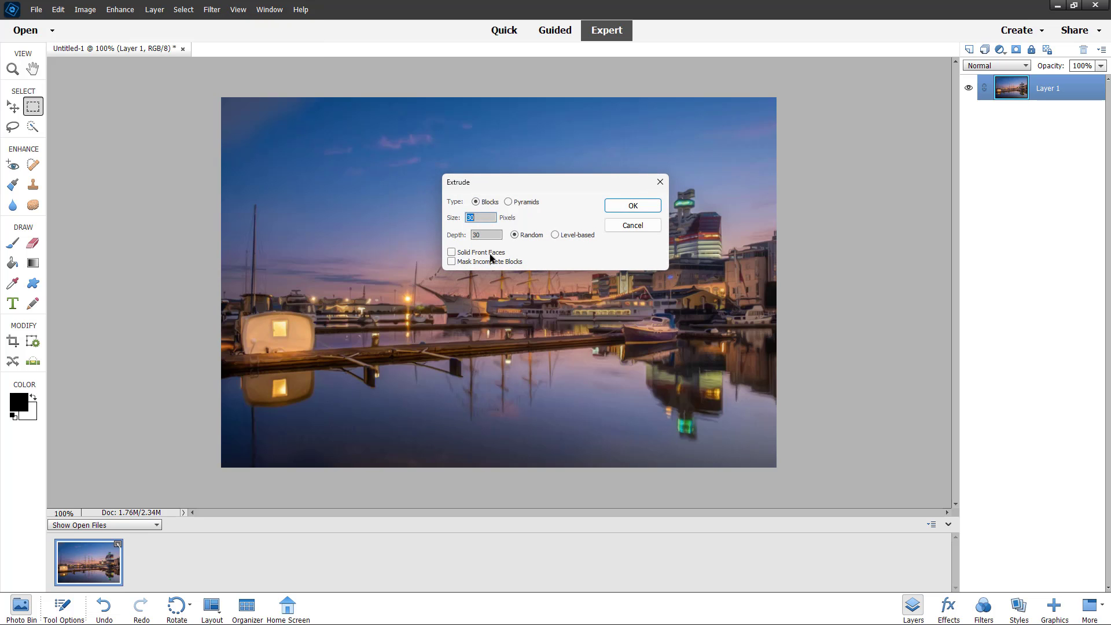
click(508, 202)
click(555, 234)
click(475, 202)
click(620, 205)
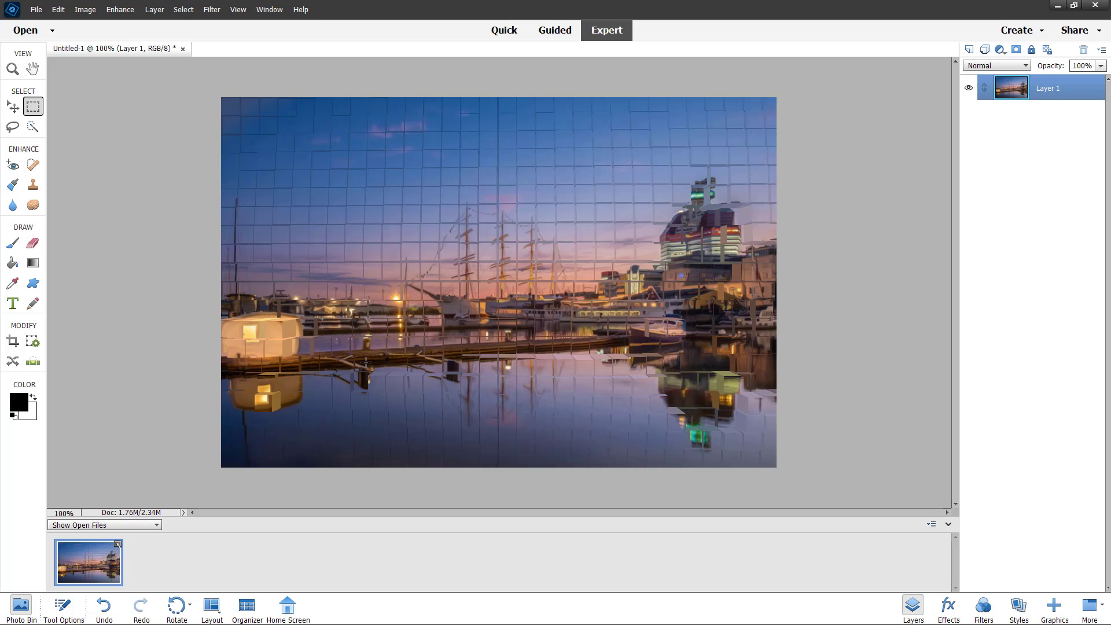
key(ctrl+z)
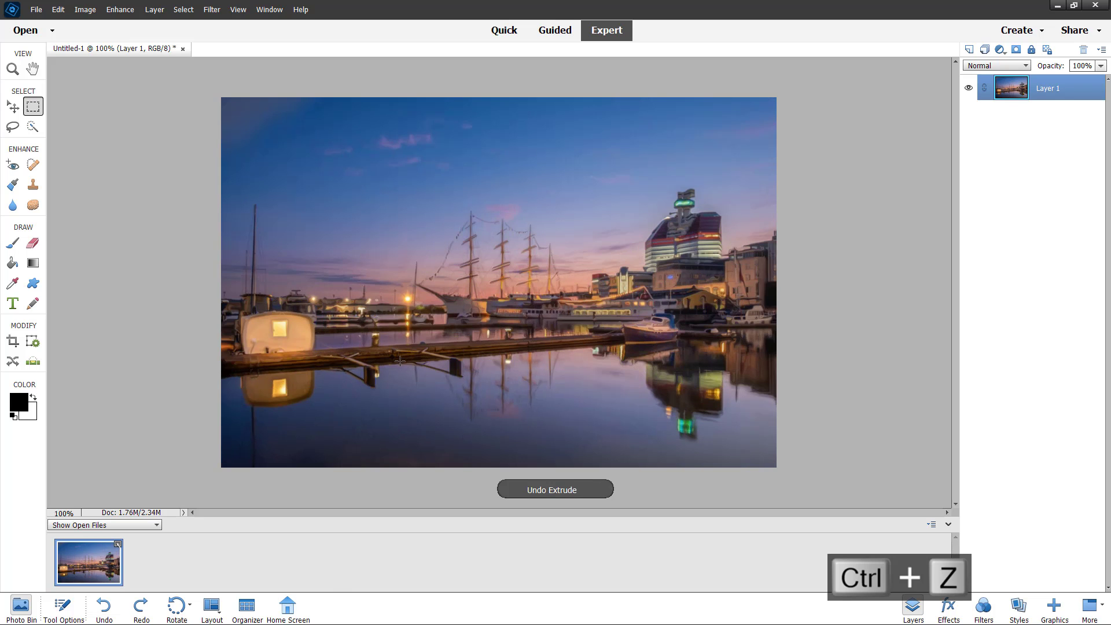
Try the Find Edges filter on the photo and undo it
click(211, 10)
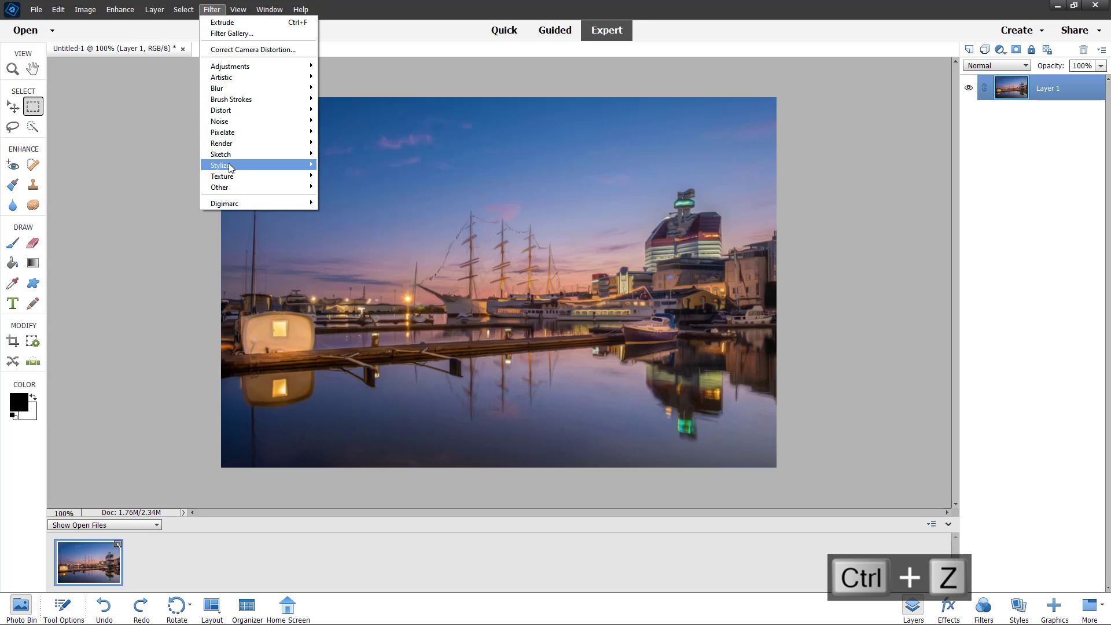
mouse_move(228, 165)
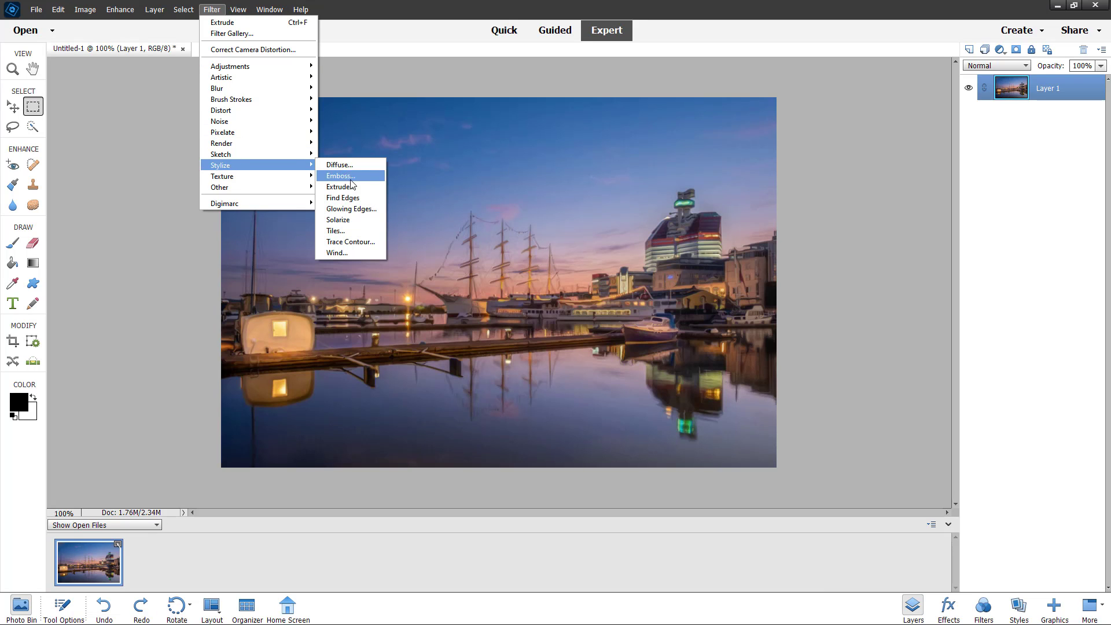
click(355, 198)
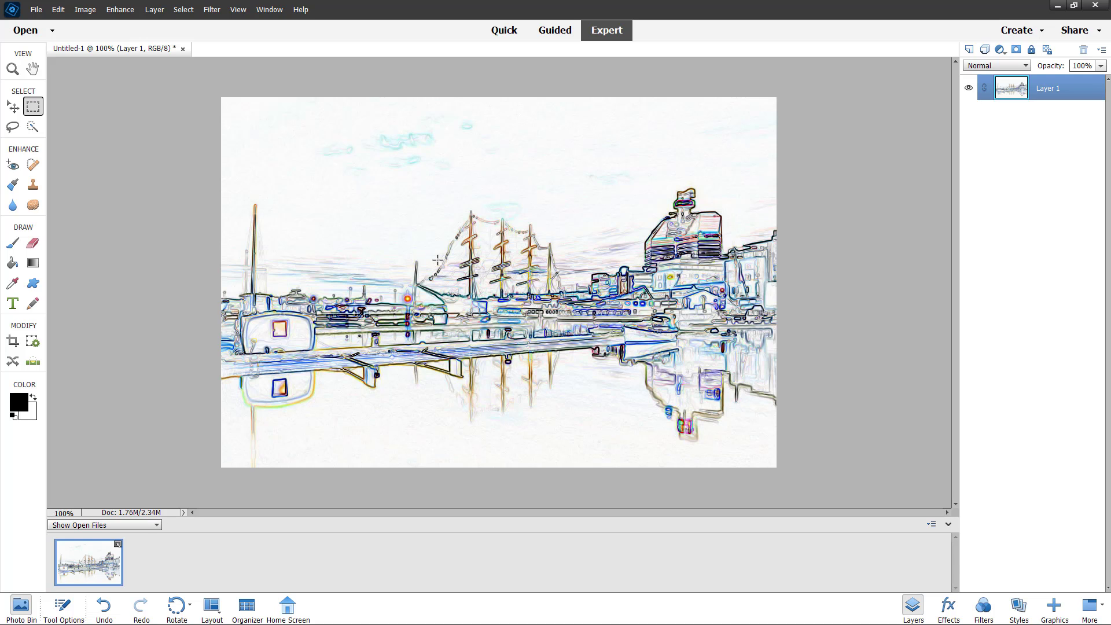
key(ctrl+z)
Preview the Glowing Edges filter with adjusted edge width, edge brightness and smoothness, and discard it
click(212, 9)
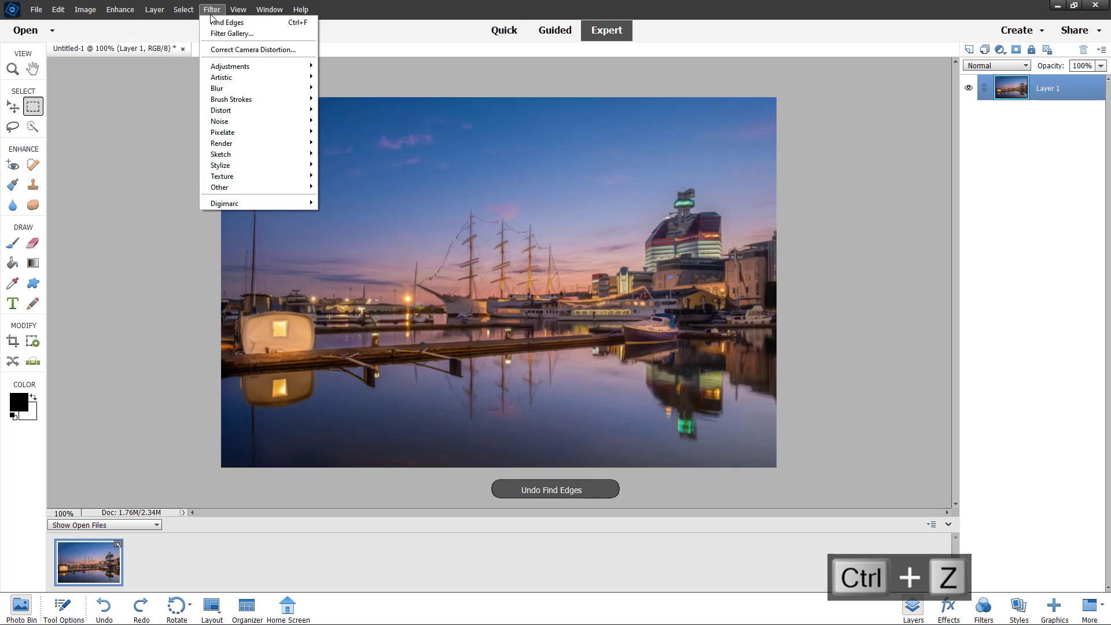
mouse_move(260, 165)
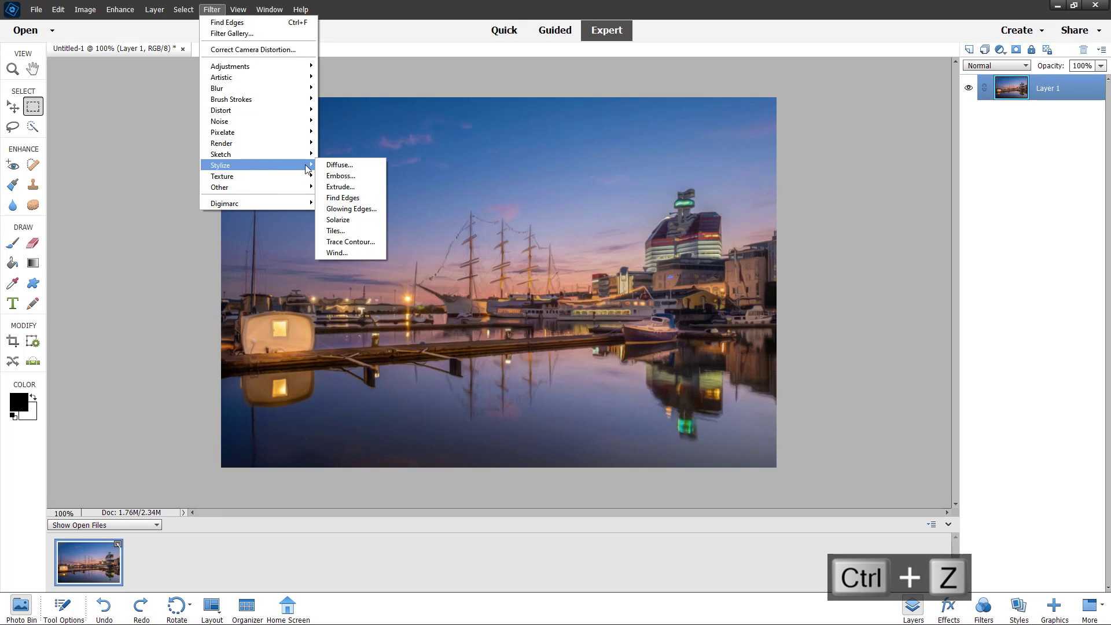
click(375, 209)
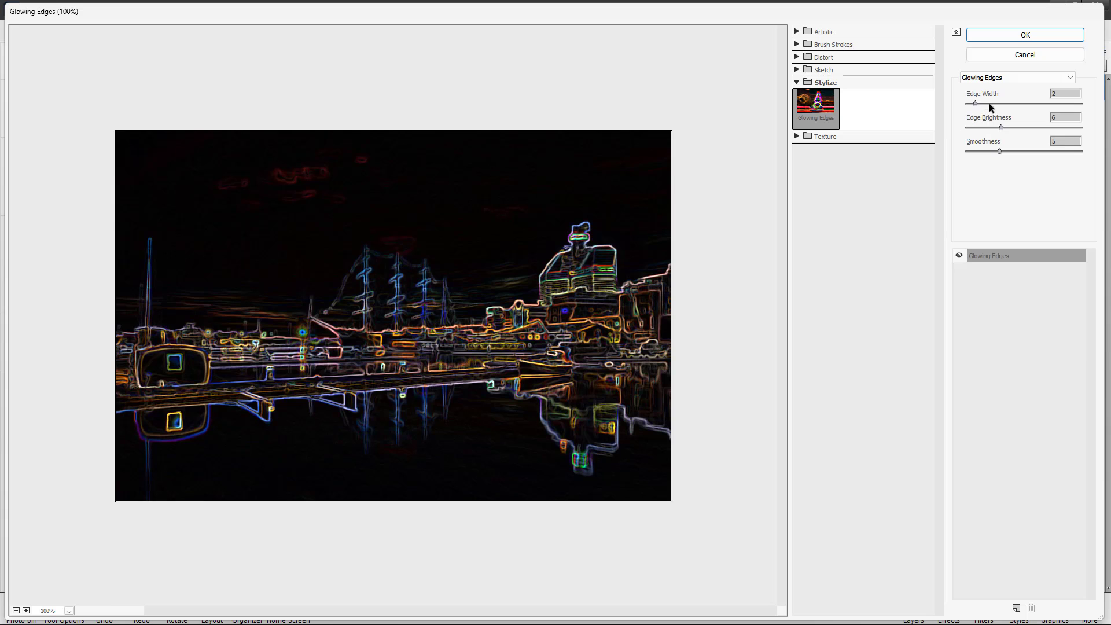
click(993, 104)
drag(1002, 126, 1018, 148)
click(1004, 56)
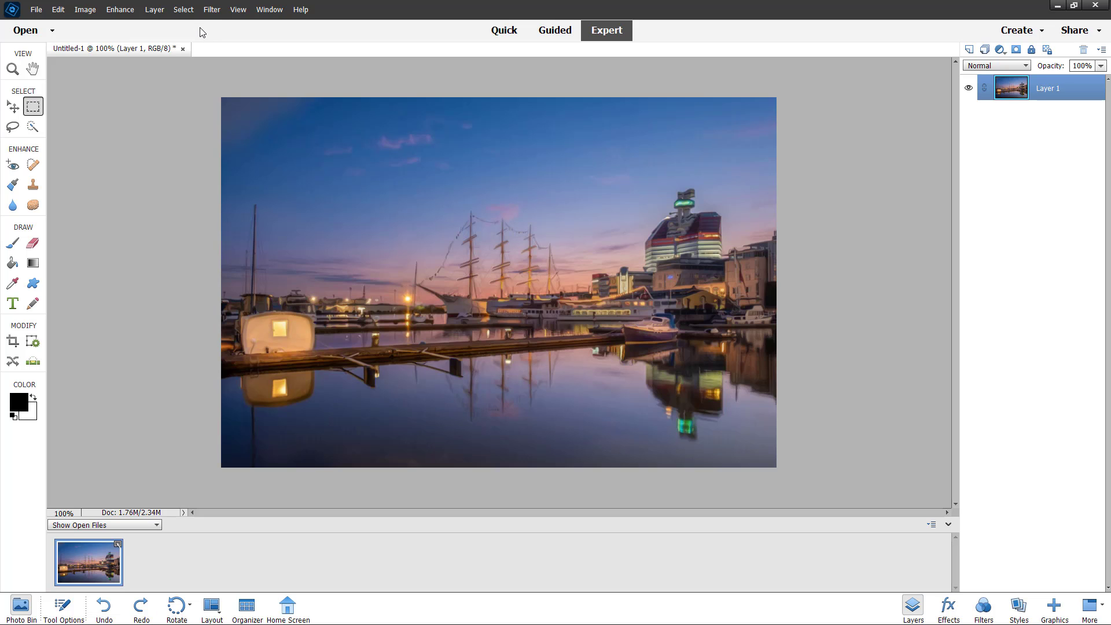
Try the Solarize filter on the photo and undo it
click(210, 10)
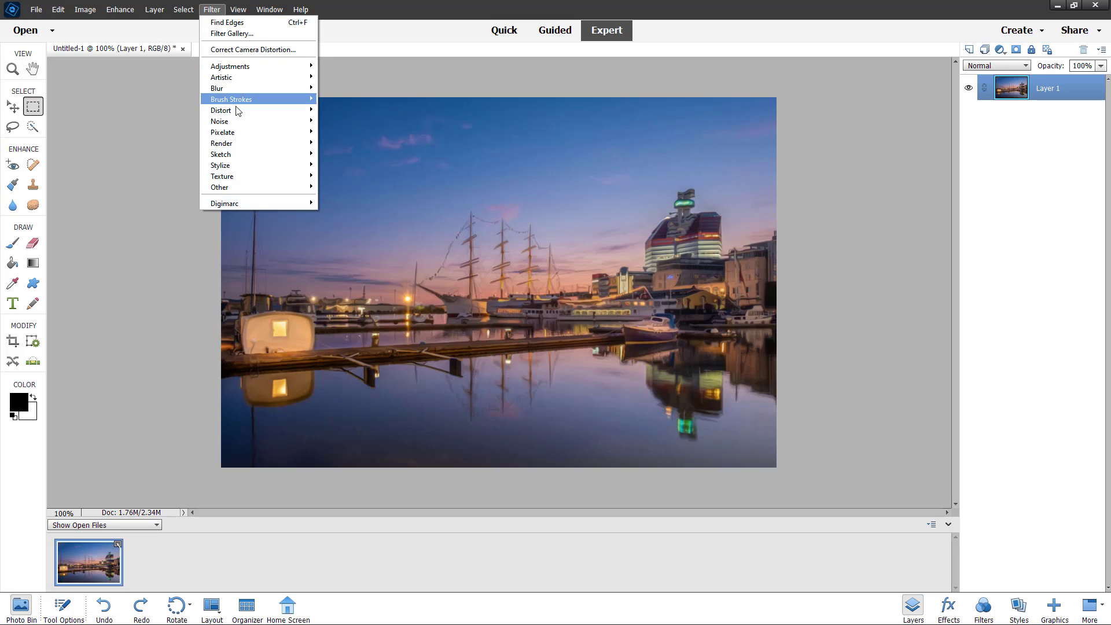
mouse_move(245, 165)
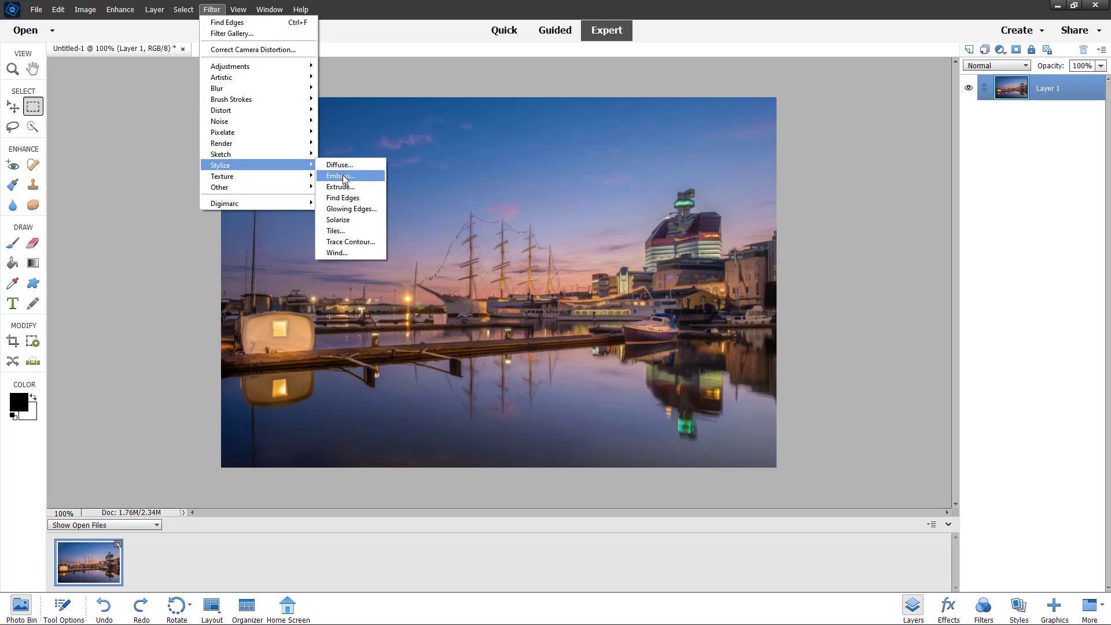
click(368, 219)
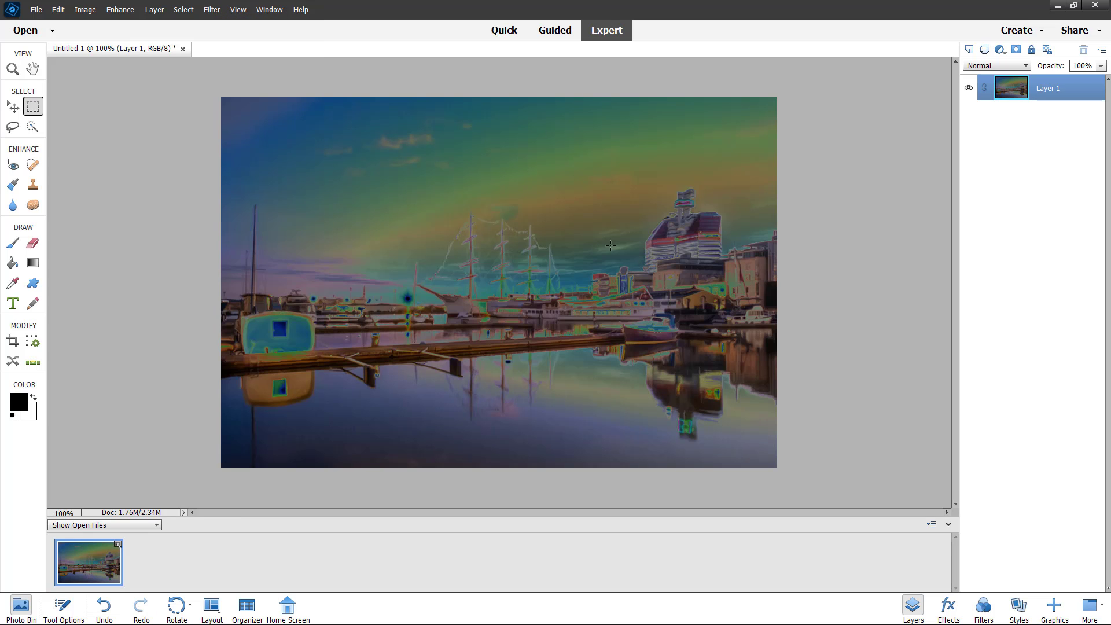
key(ctrl+z)
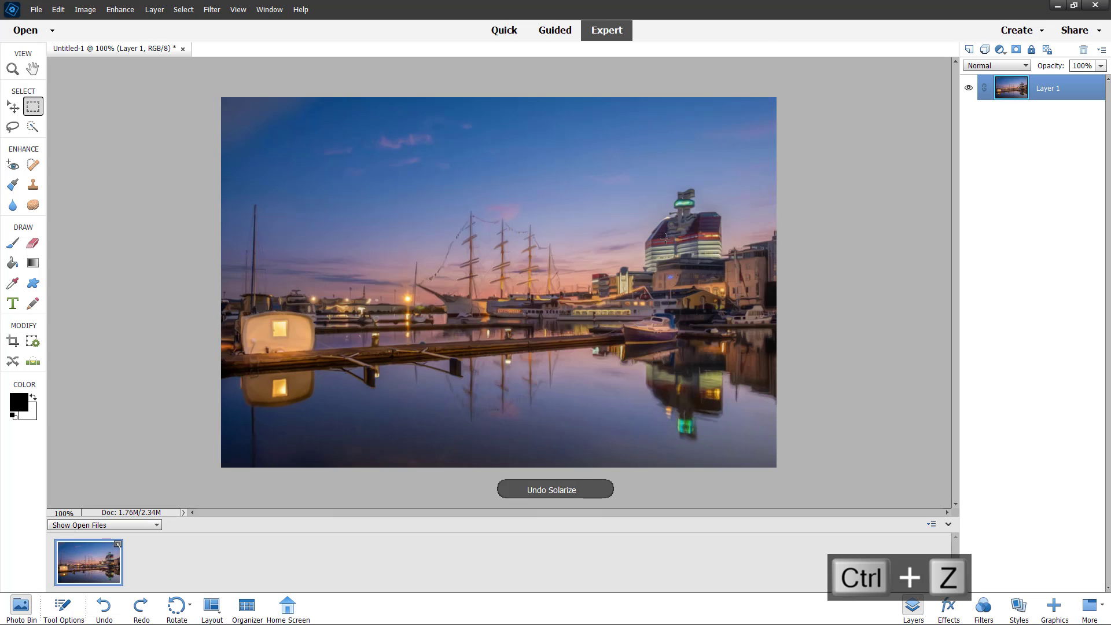
Try the Tiles filter with 20 tiles, a 30% maximum offset and Inverse Image filling the empty areas, and undo it
click(208, 11)
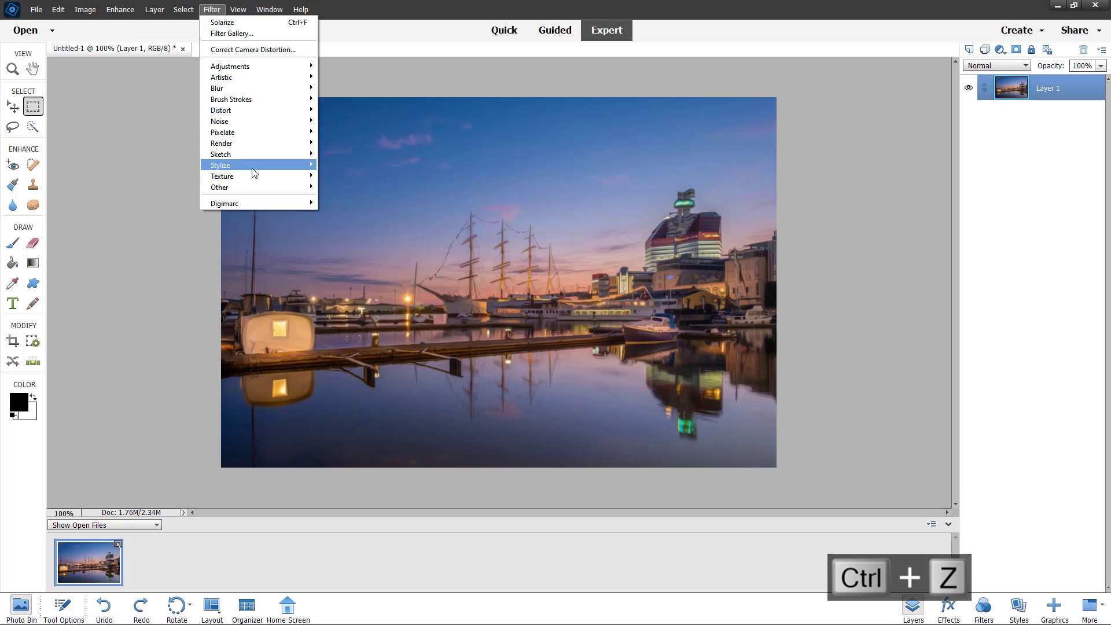
mouse_move(255, 166)
click(357, 232)
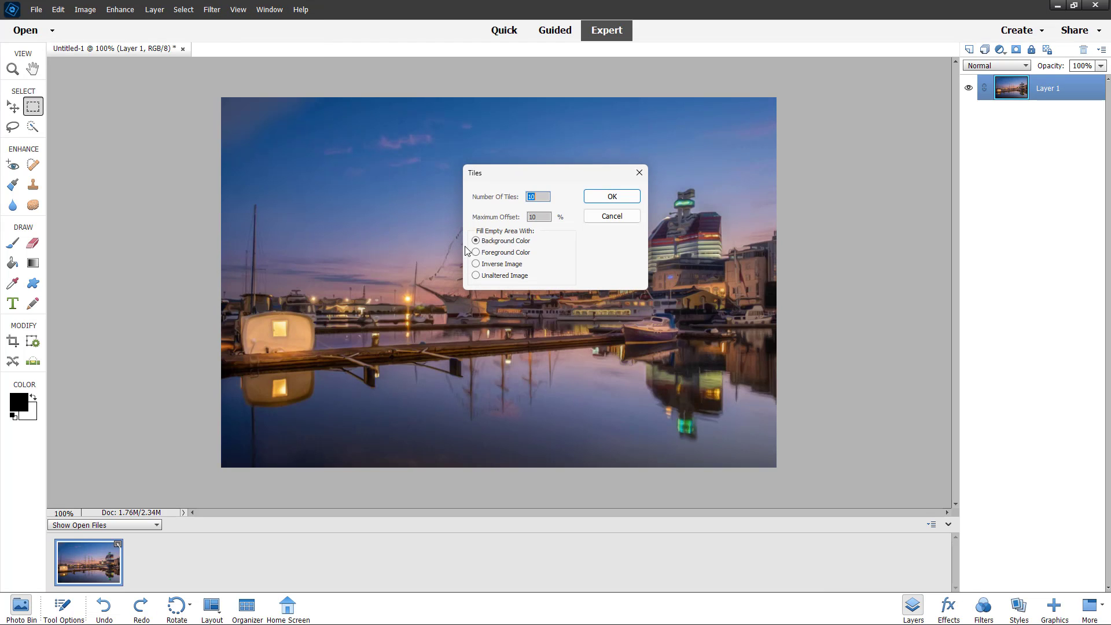
click(512, 252)
click(515, 265)
double_click(539, 196)
text(20)
double_click(536, 216)
text(30)
click(604, 199)
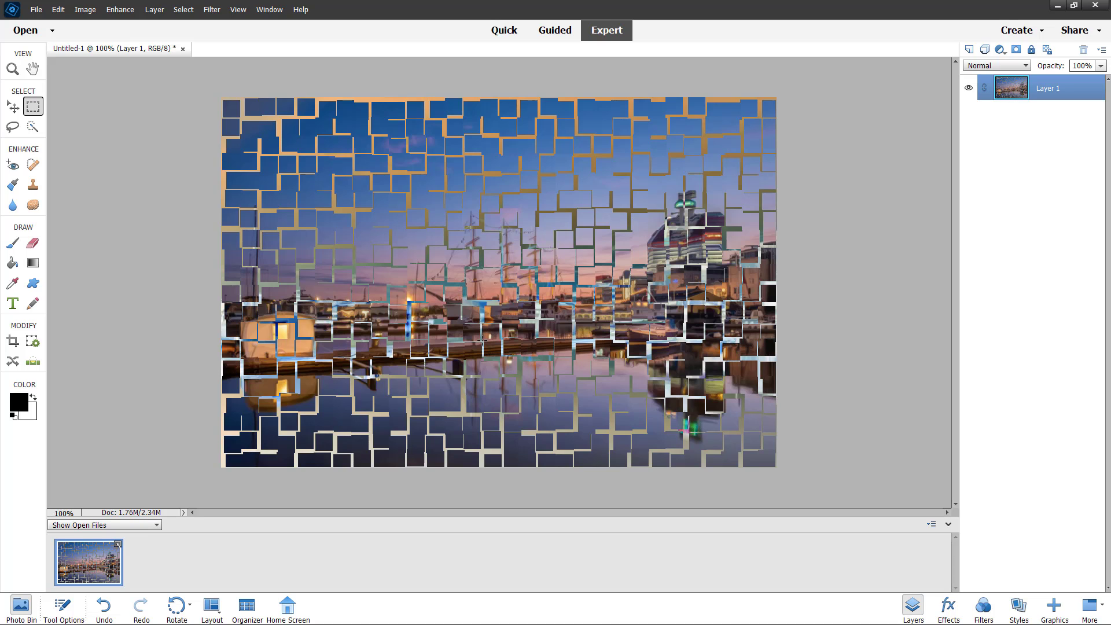
key(ctrl+z)
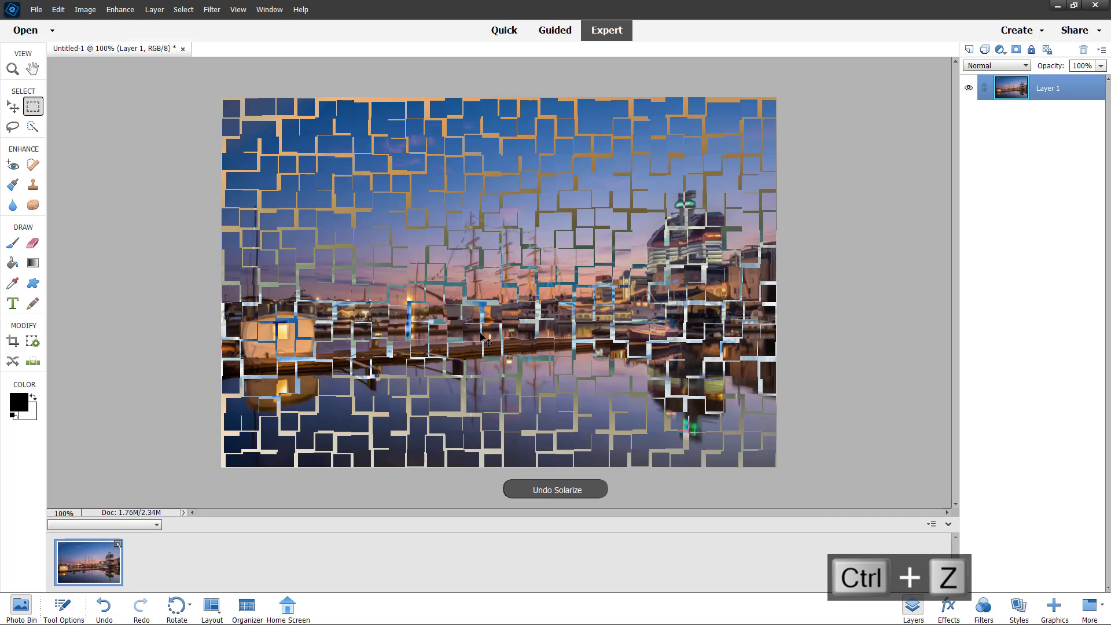
Preview the Trace Contour filter on the photo at level 70 and level 77 with the Upper edge, and discard it
click(212, 9)
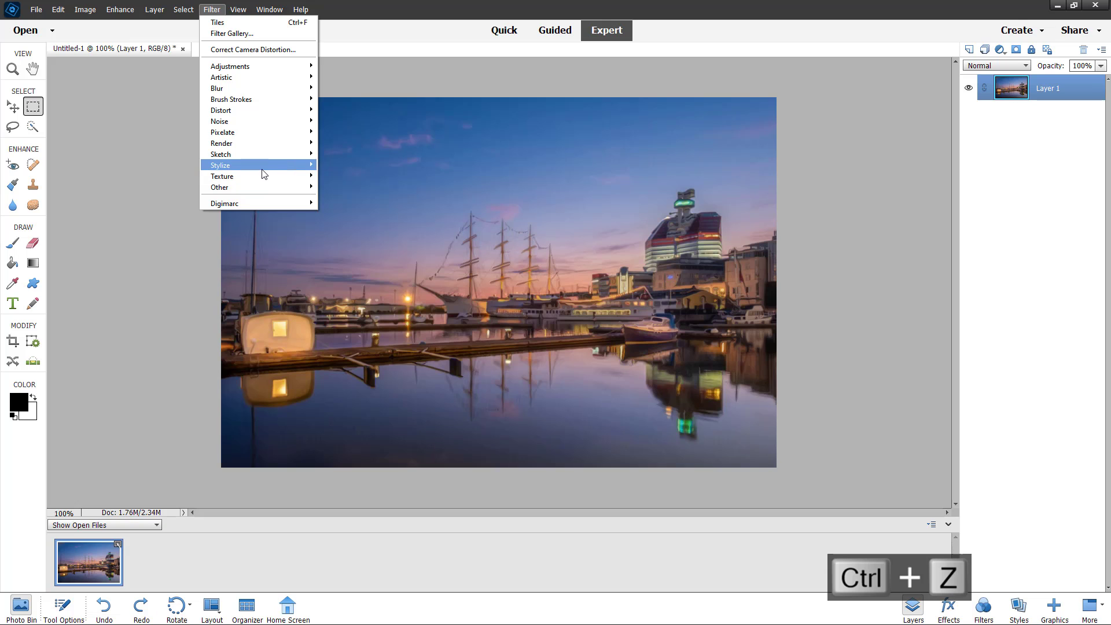
mouse_move(263, 166)
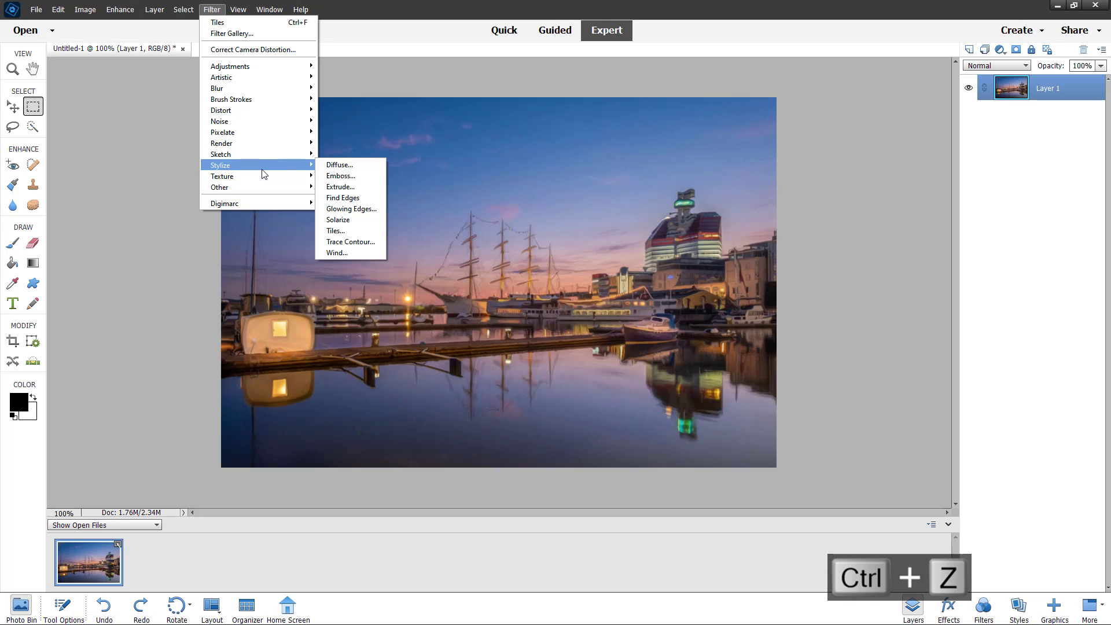
click(361, 243)
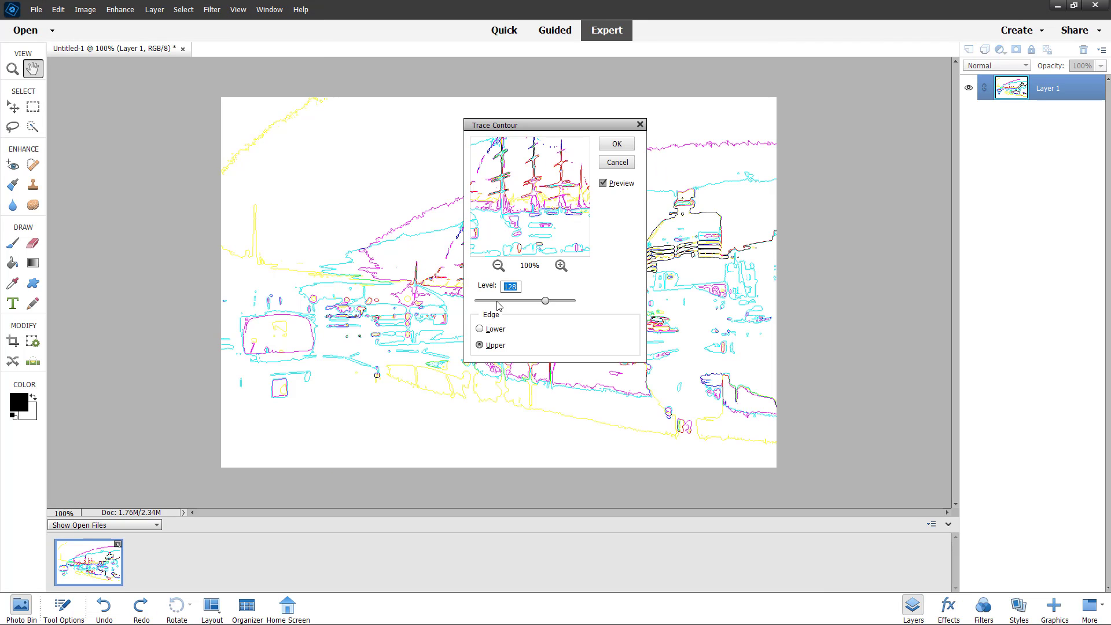
click(525, 301)
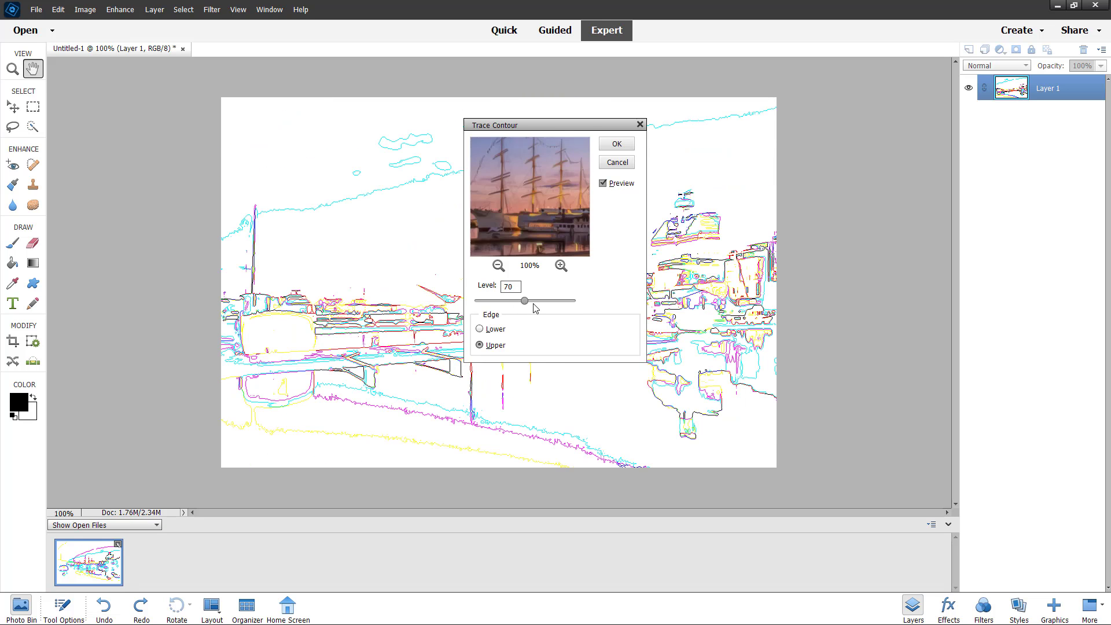
mouse_move(533, 308)
mouse_down()
mouse_move(557, 306)
mouse_move(526, 302)
mouse_up()
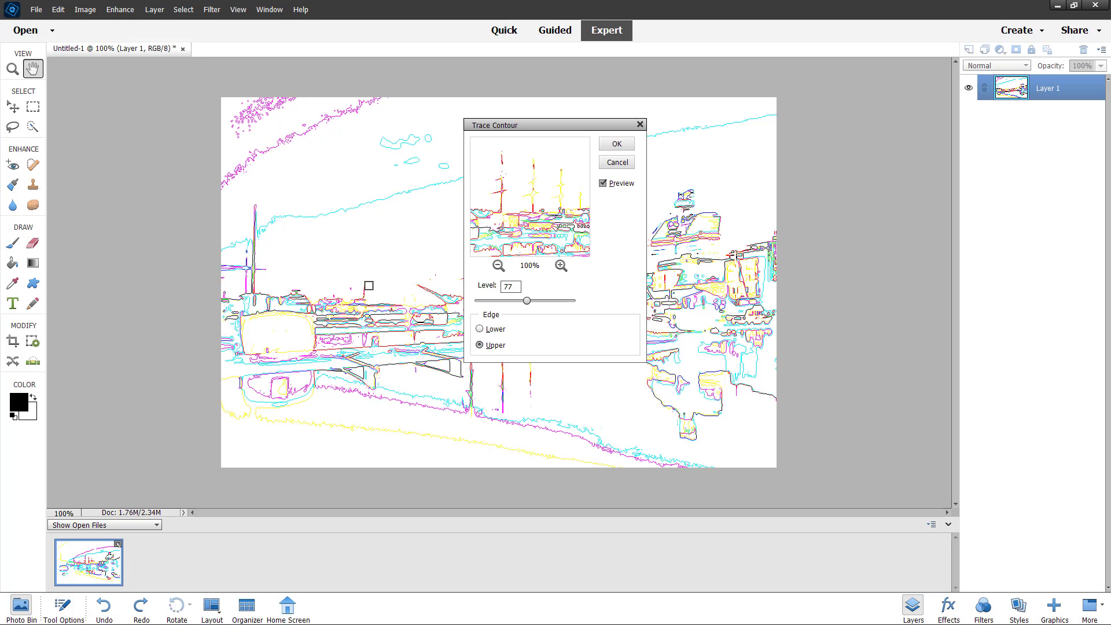
click(617, 164)
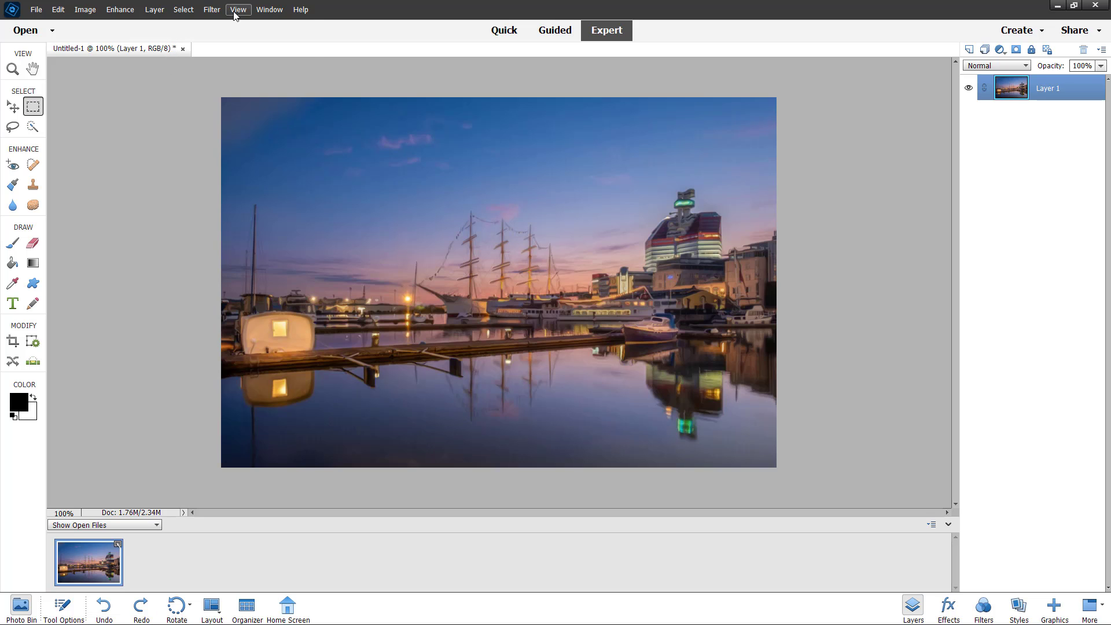
Compare the Blast and Stagger methods of the Wind filter, and apply Stagger with the direction From the Left to the photo
click(212, 9)
mouse_move(257, 164)
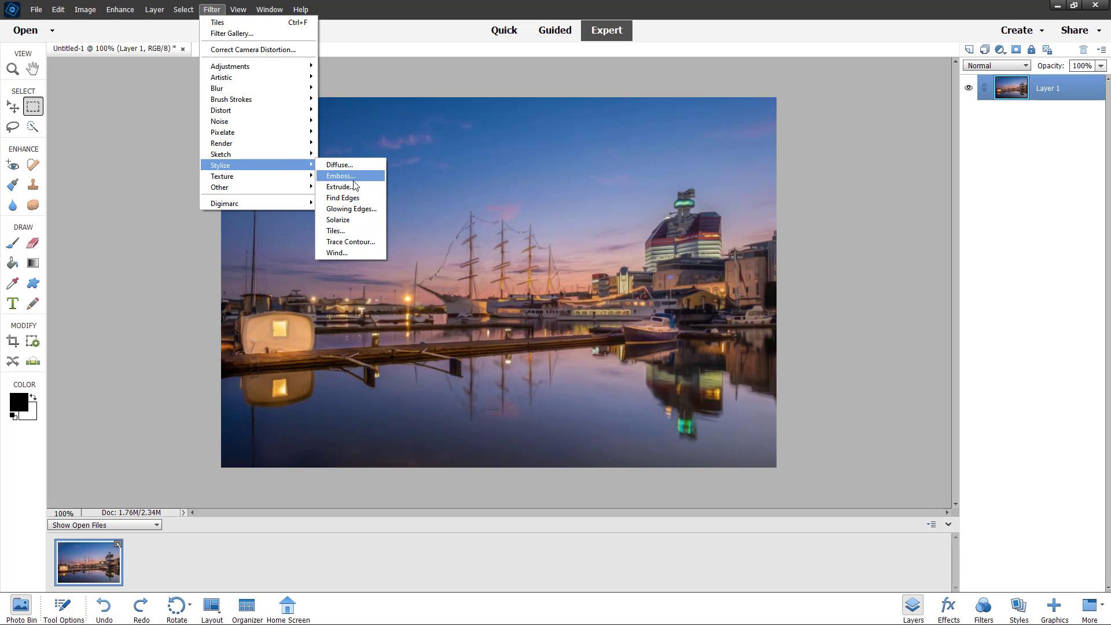
click(352, 255)
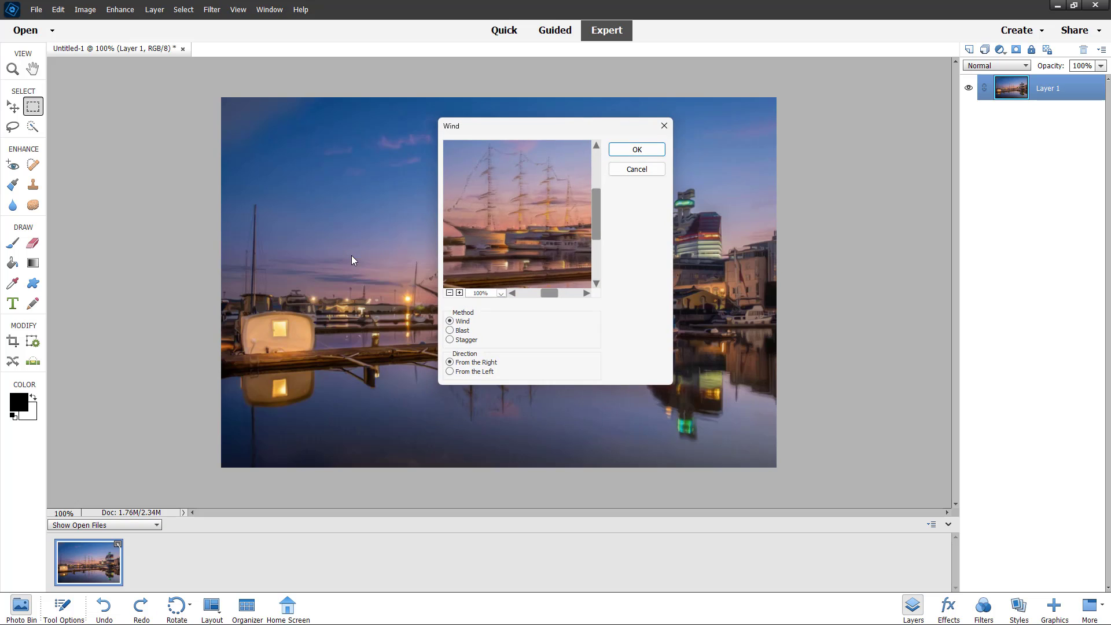
click(463, 330)
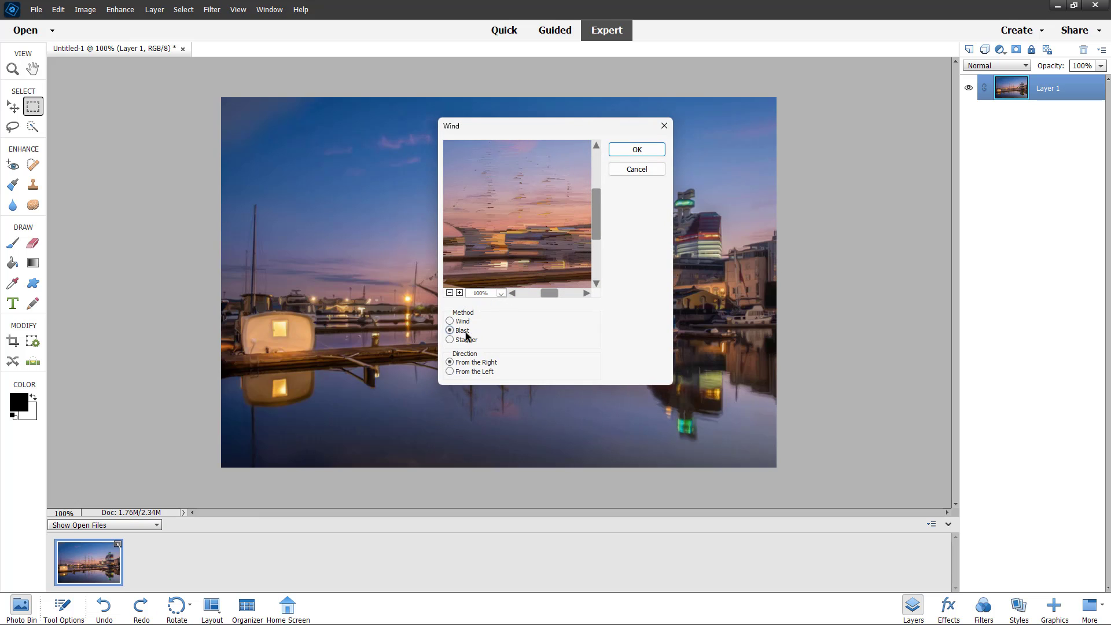
click(464, 339)
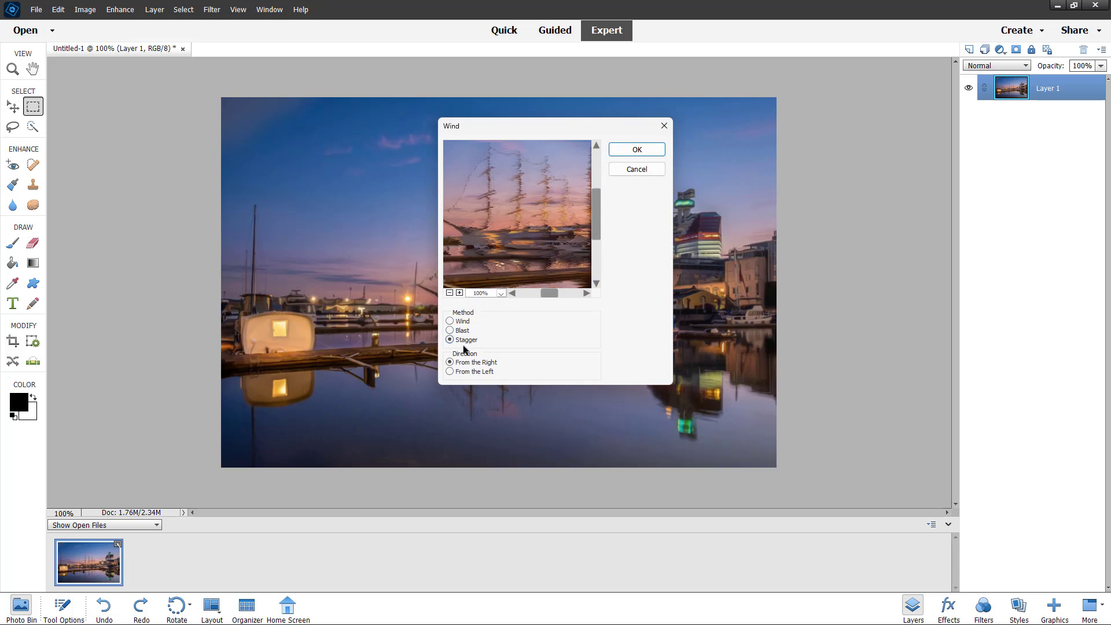
click(466, 372)
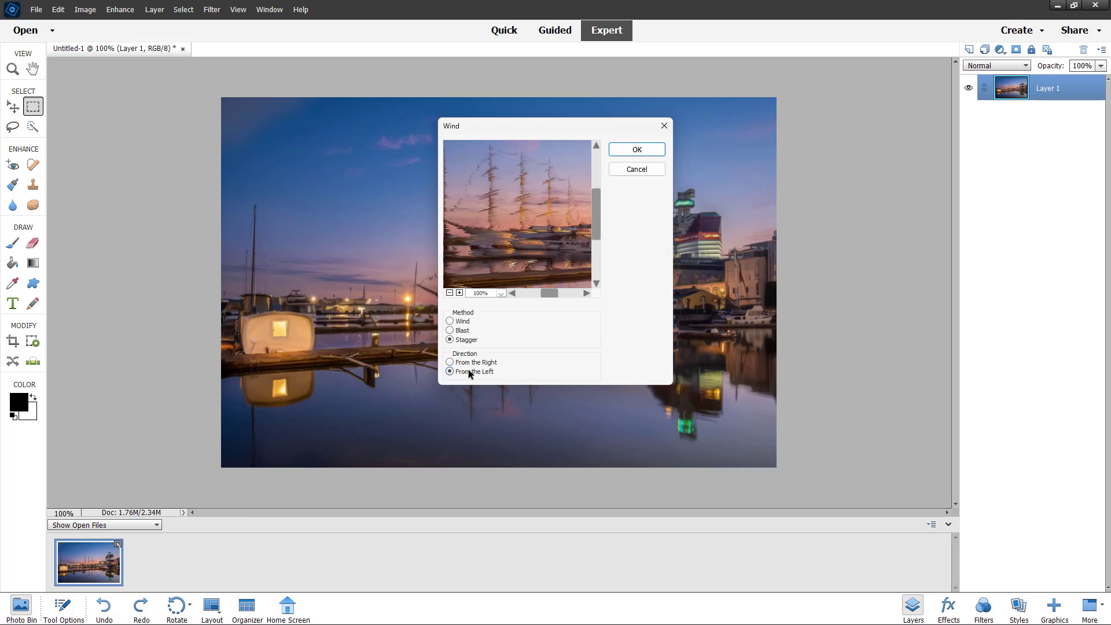
drag(557, 292, 570, 293)
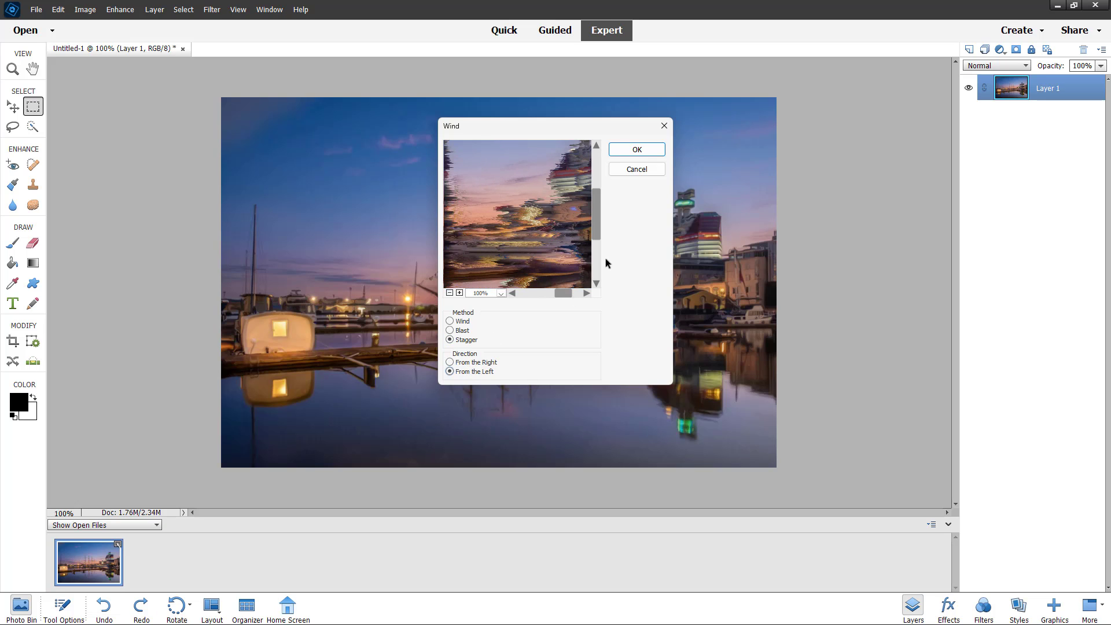
click(635, 150)
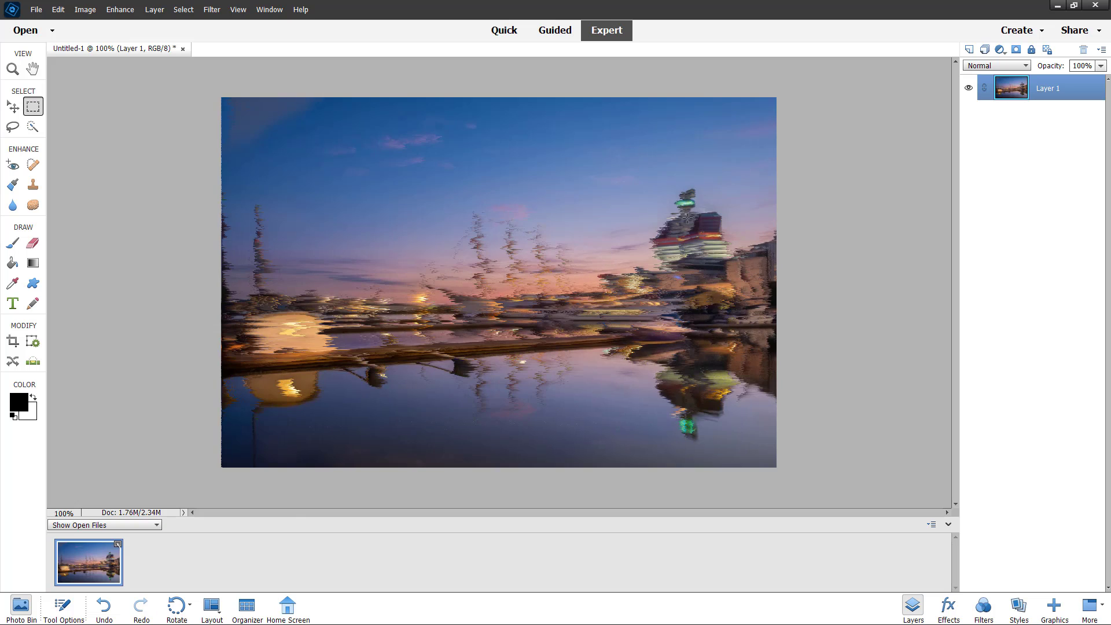